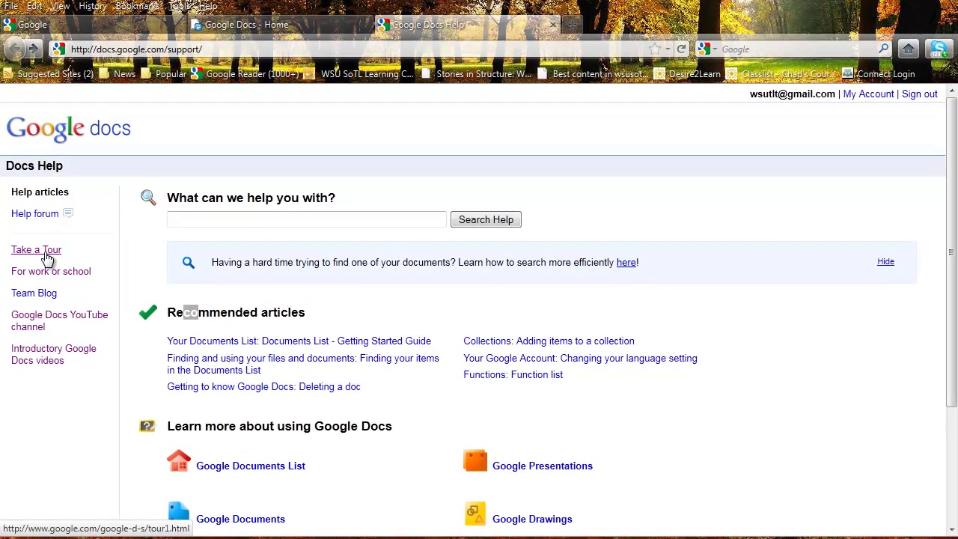
Step: Page through the tour's sharing, storing, access and examples sections to the final Get Started page
click(88, 247)
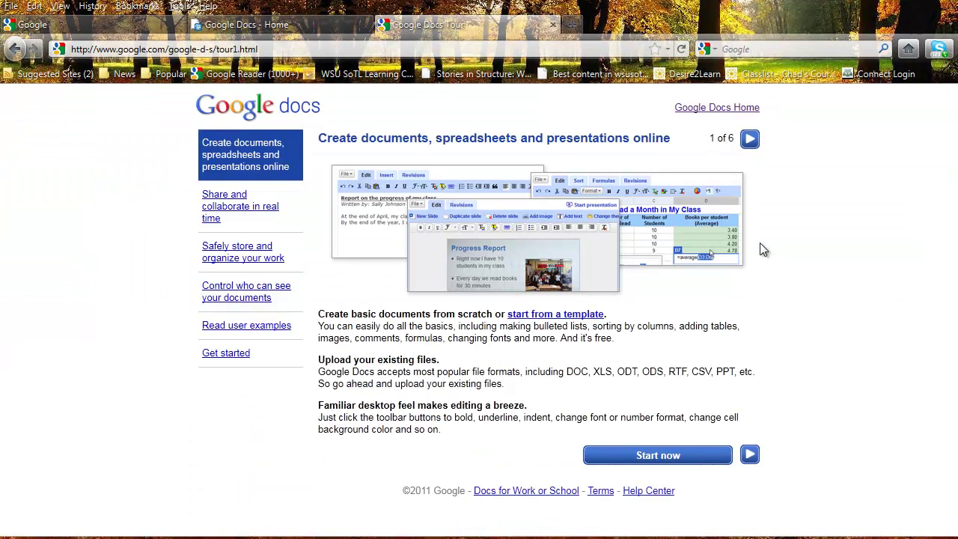
click(233, 213)
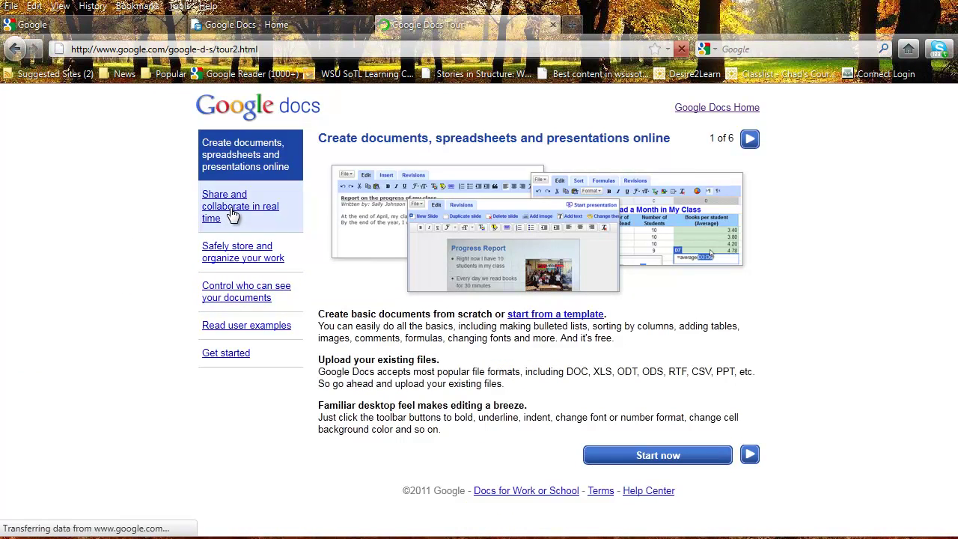
click(211, 258)
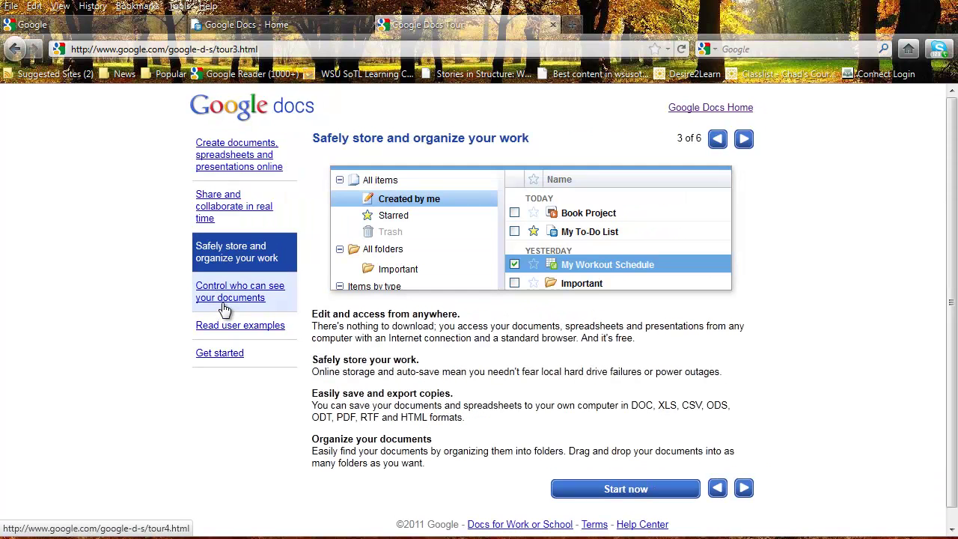
click(225, 309)
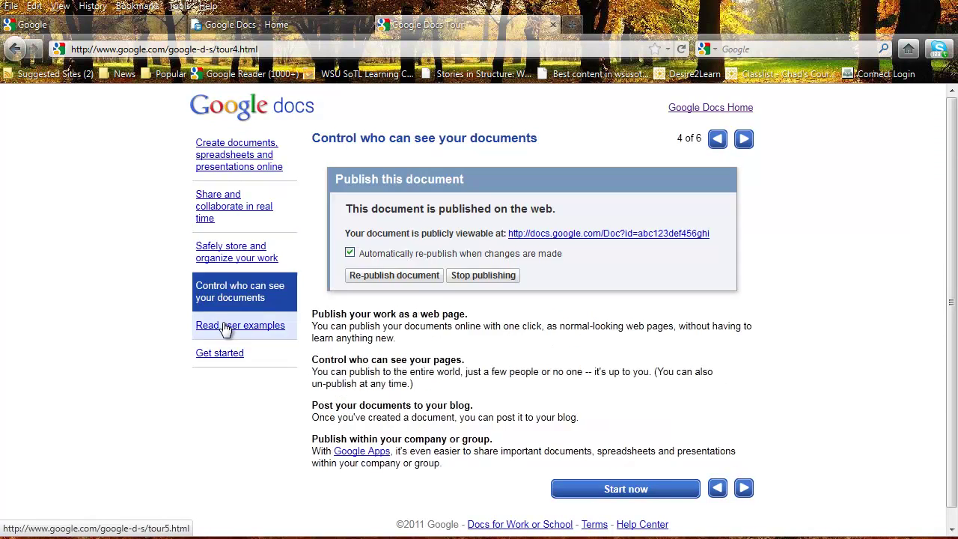
click(237, 336)
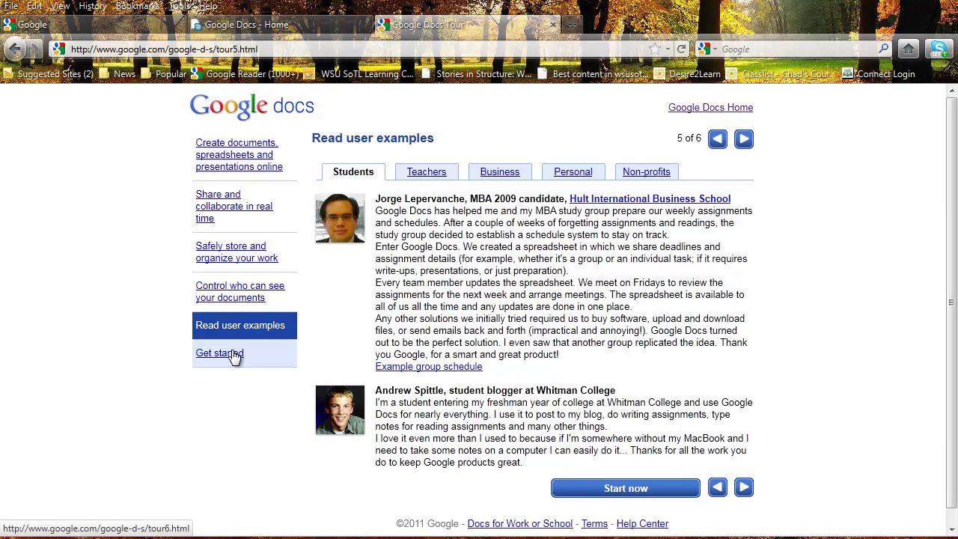
click(234, 358)
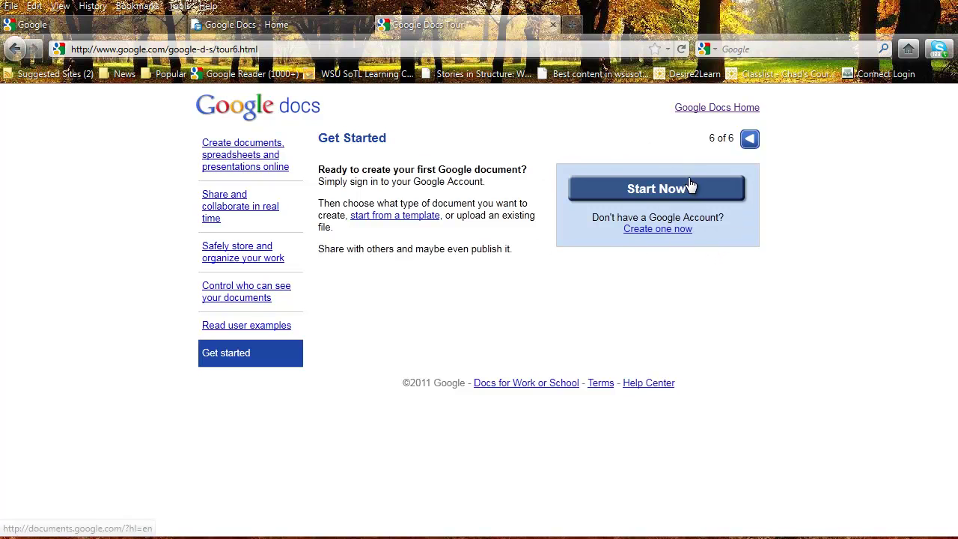
Step: Switch from the Google homepage, via the more-services list, to the Google Docs home list
click(84, 26)
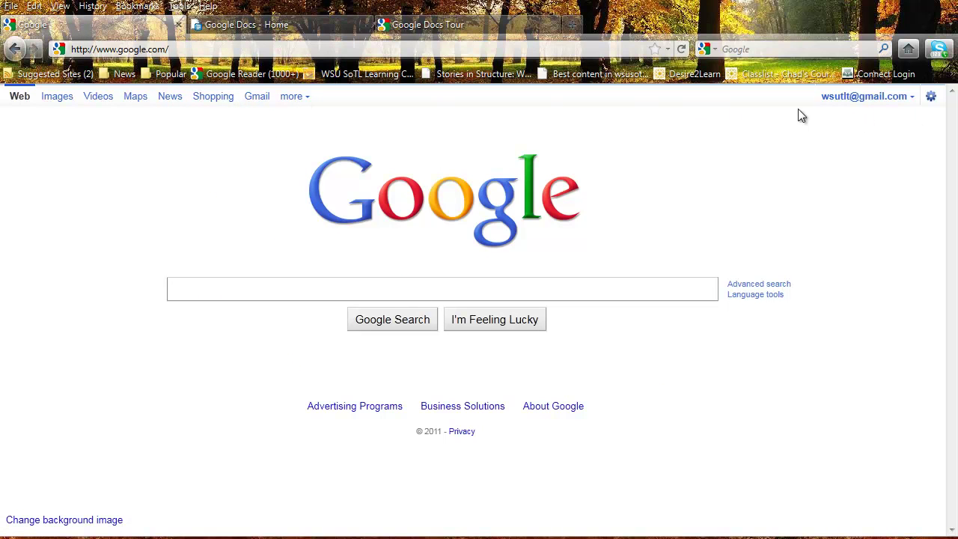
click(301, 101)
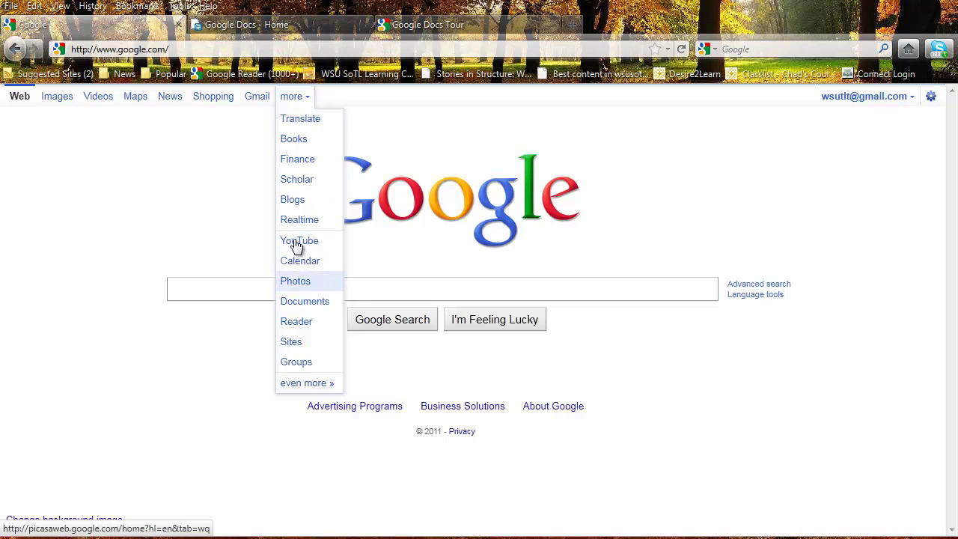
click(265, 29)
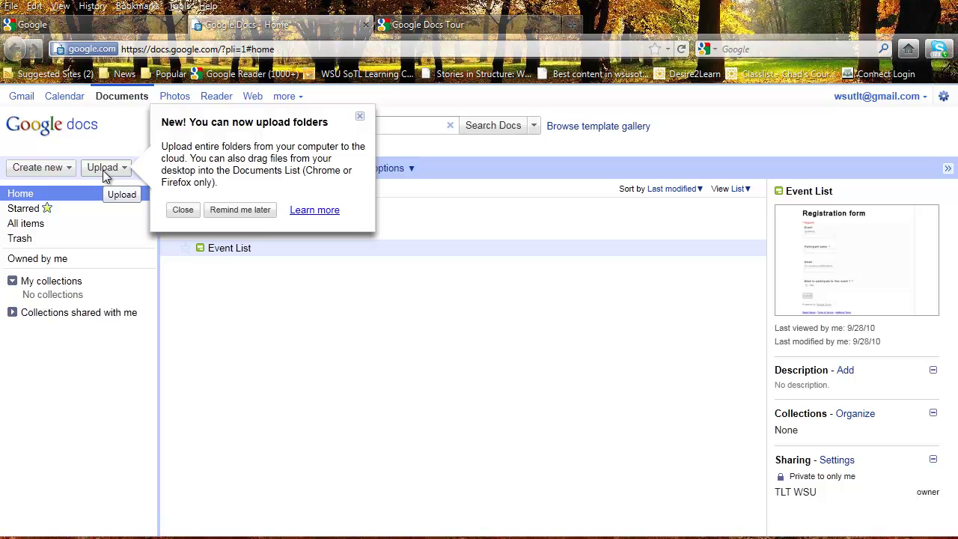
Step: Create a new blank text document from the Create new list
click(56, 169)
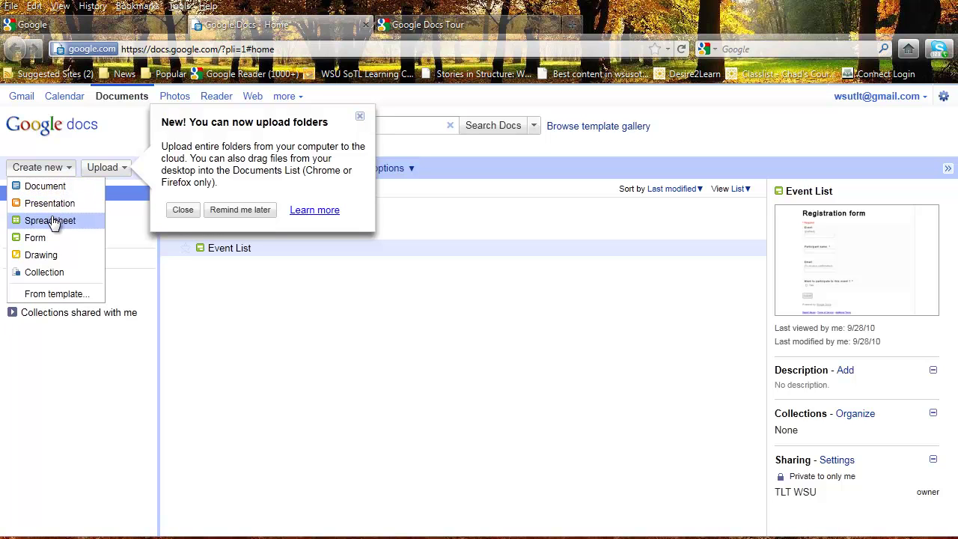
click(62, 168)
click(63, 168)
click(62, 184)
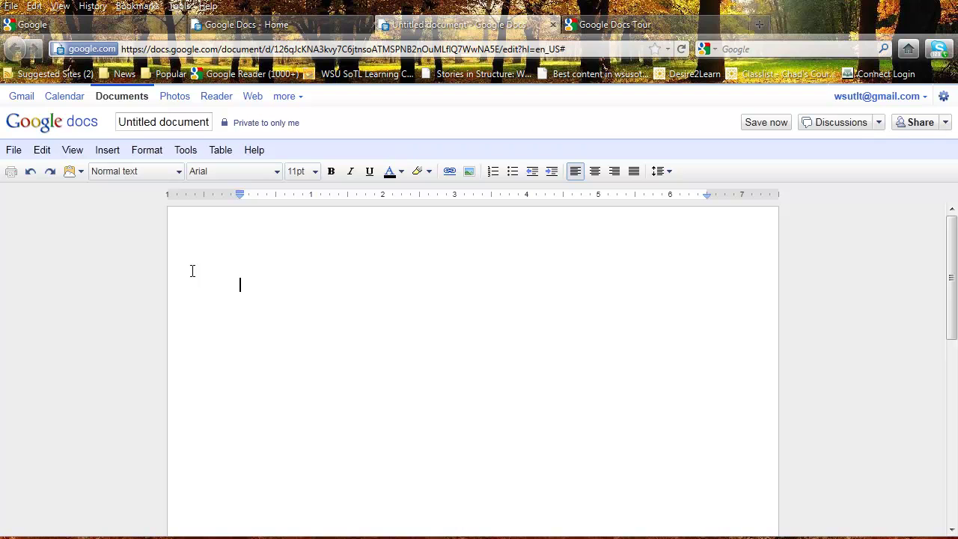
Step: Start a numbered list with items 'Ideas could' and 'Editor Reflections'
click(493, 172)
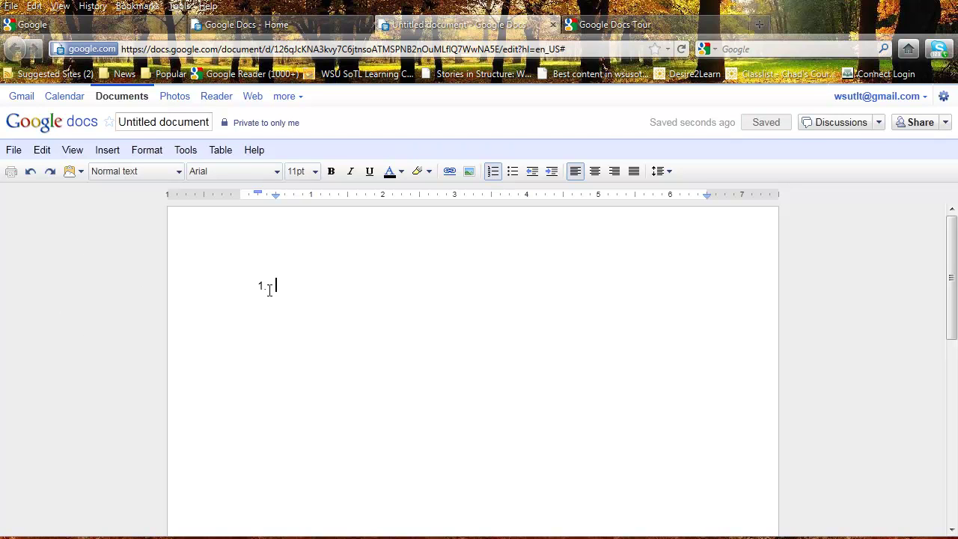
text(I)
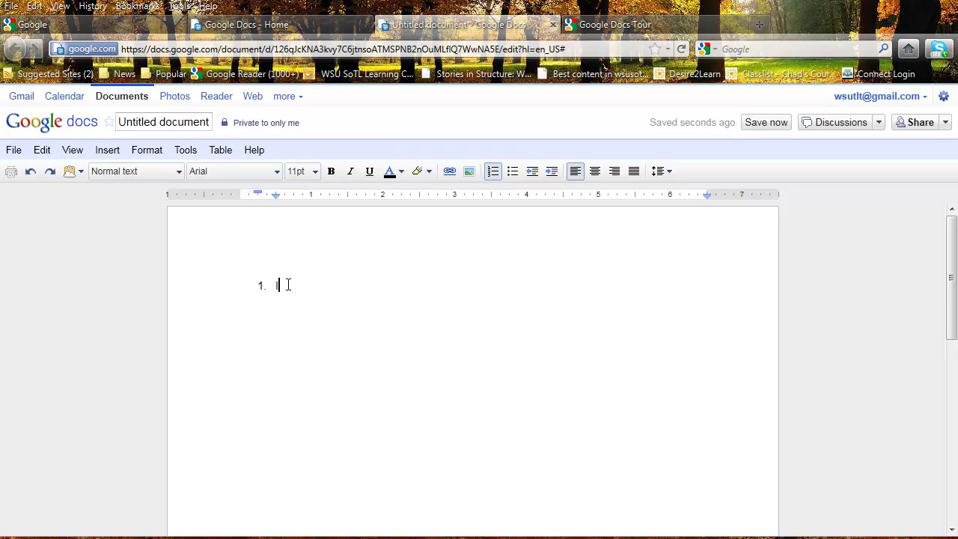
text(deas could)
key(Return)
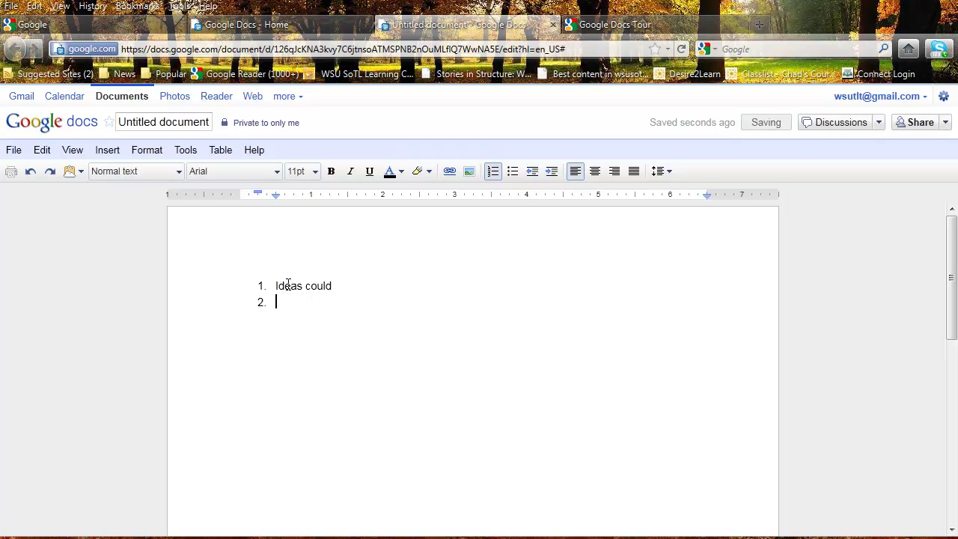
text(Editor Refle)
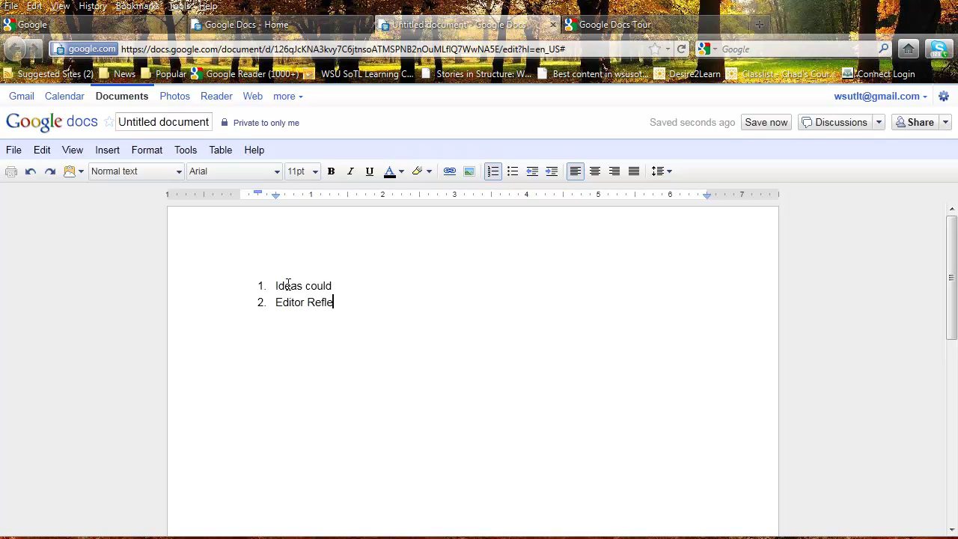
text(ctions)
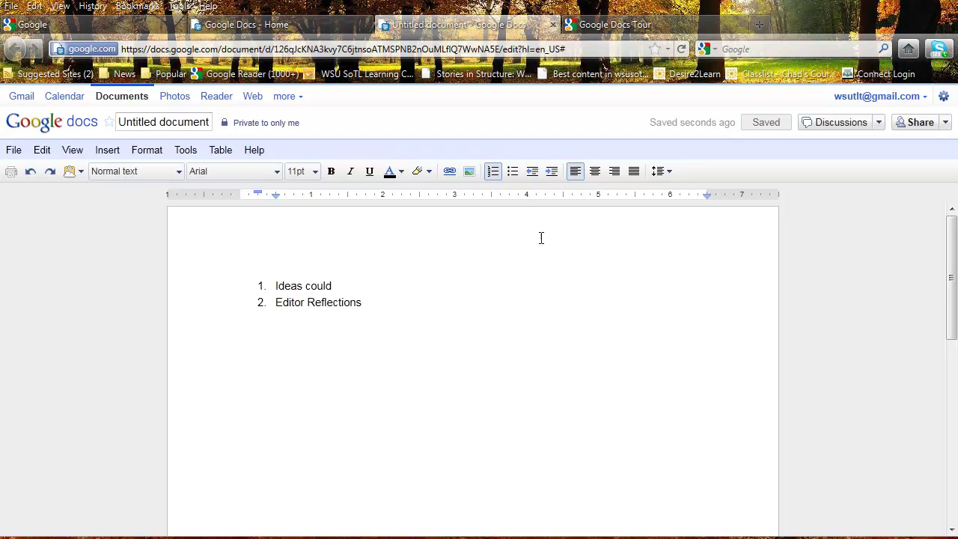
click(22, 154)
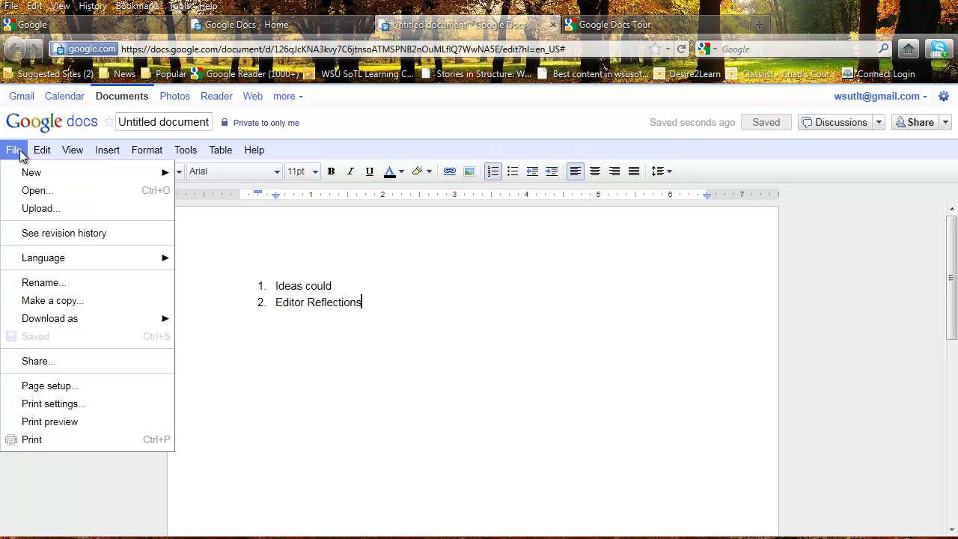
click(51, 238)
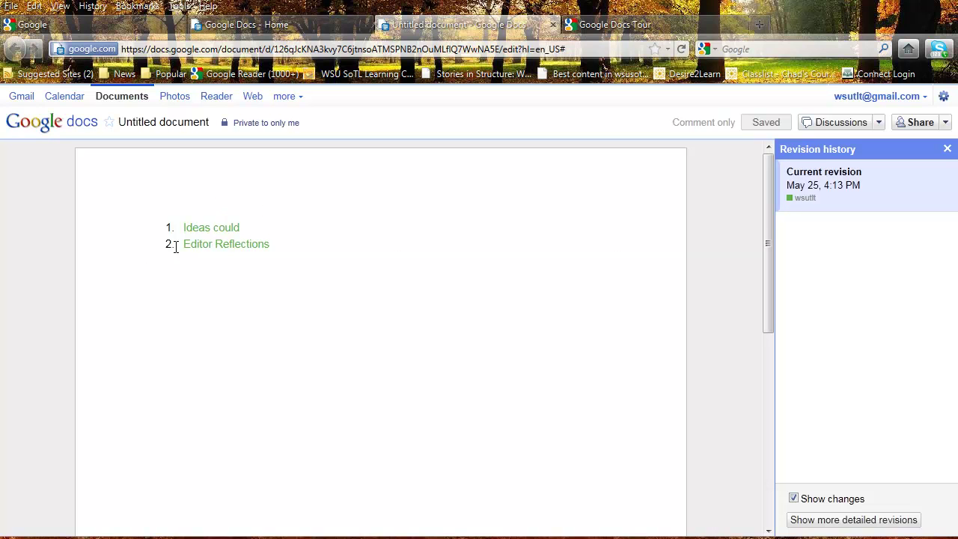
click(947, 148)
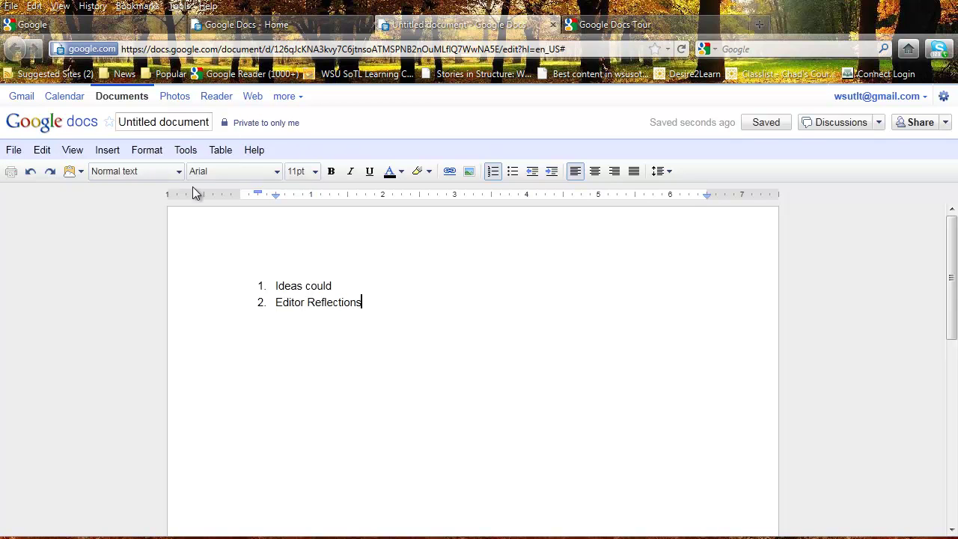
click(12, 155)
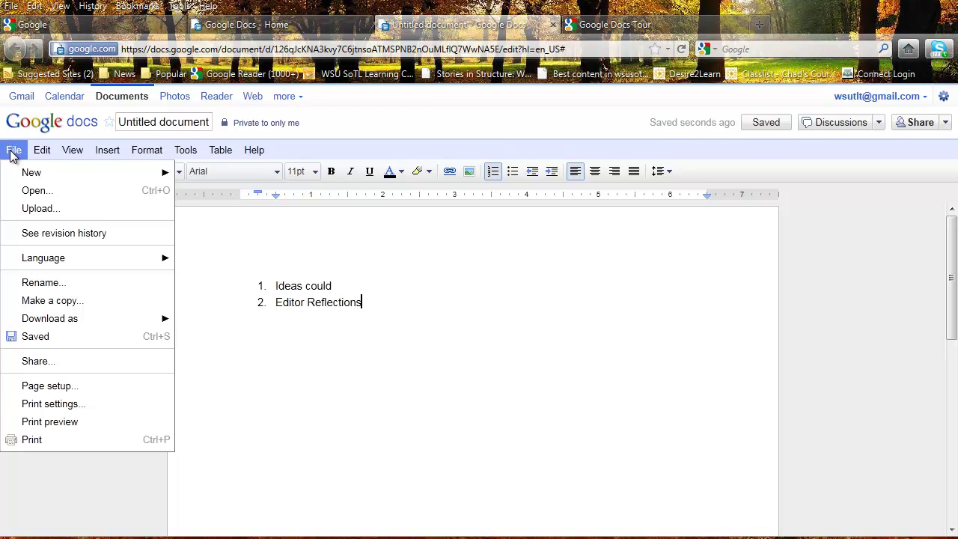
click(27, 236)
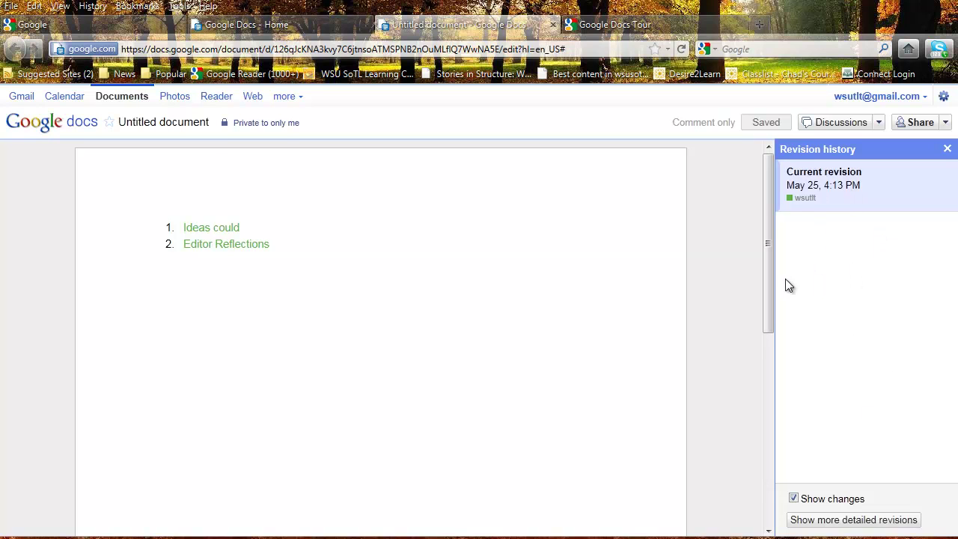
click(946, 149)
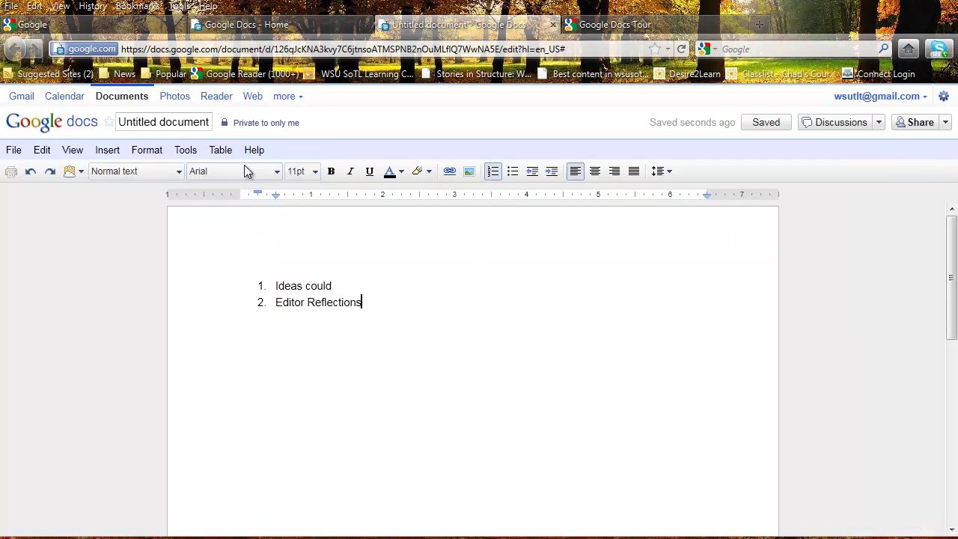
Step: Rename 'Untitled document' to 'May 25 notes' in the Rename Document dialog
click(162, 123)
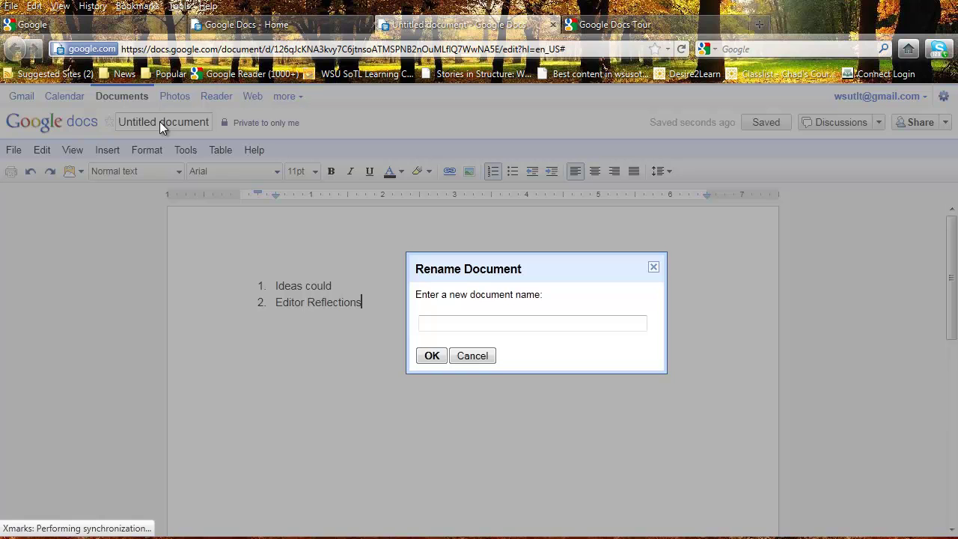
text(May 25 notes)
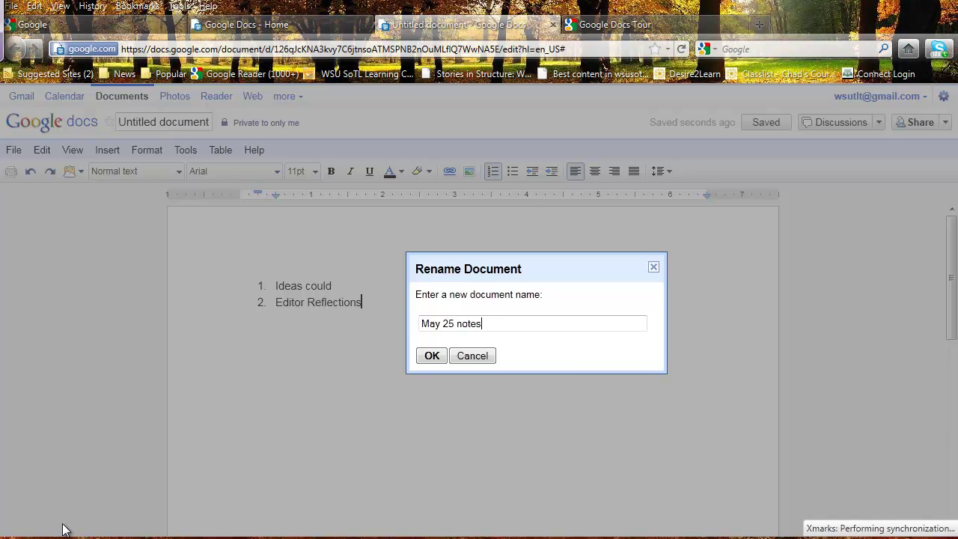
click(430, 355)
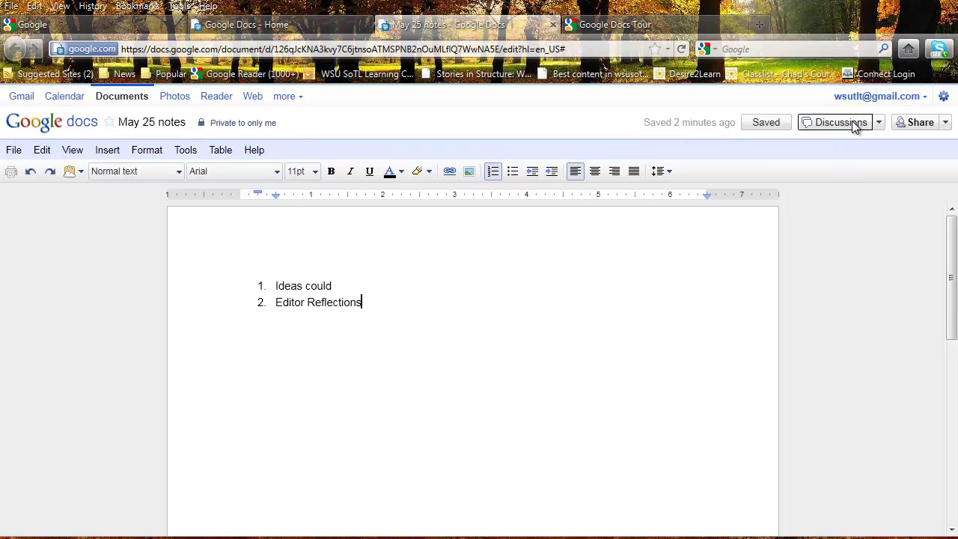
Step: Post the comment 'Hey what about this idea' in the Discussions box, fixing the typo
click(854, 124)
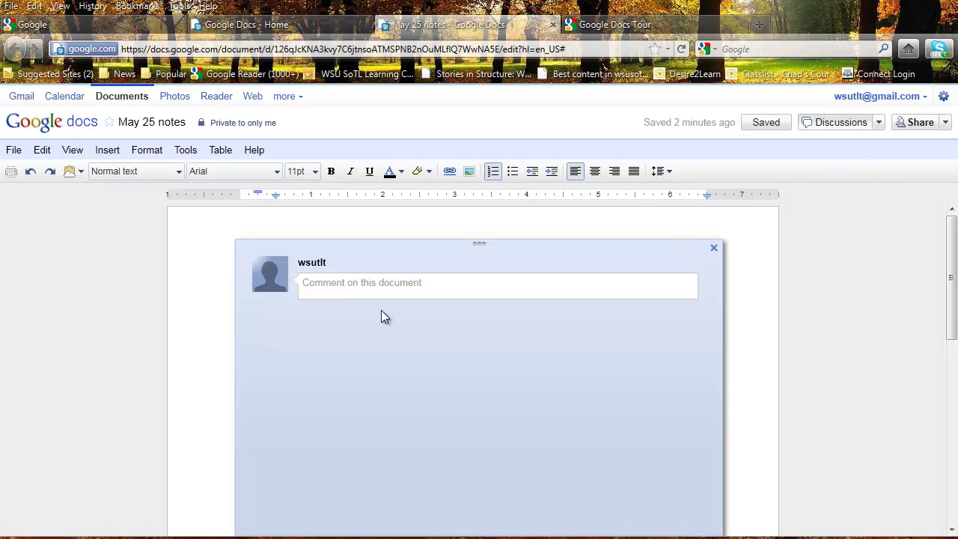
click(381, 287)
text(He)
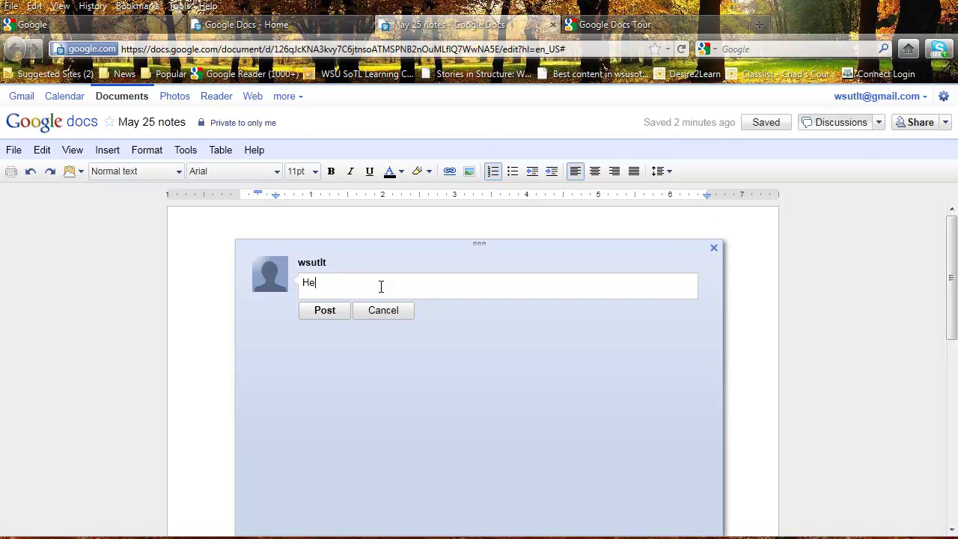
text(y what about this diea)
key(BackSpace)
key(BackSpace)
key(BackSpace)
key(BackSpace)
text(idea)
click(325, 310)
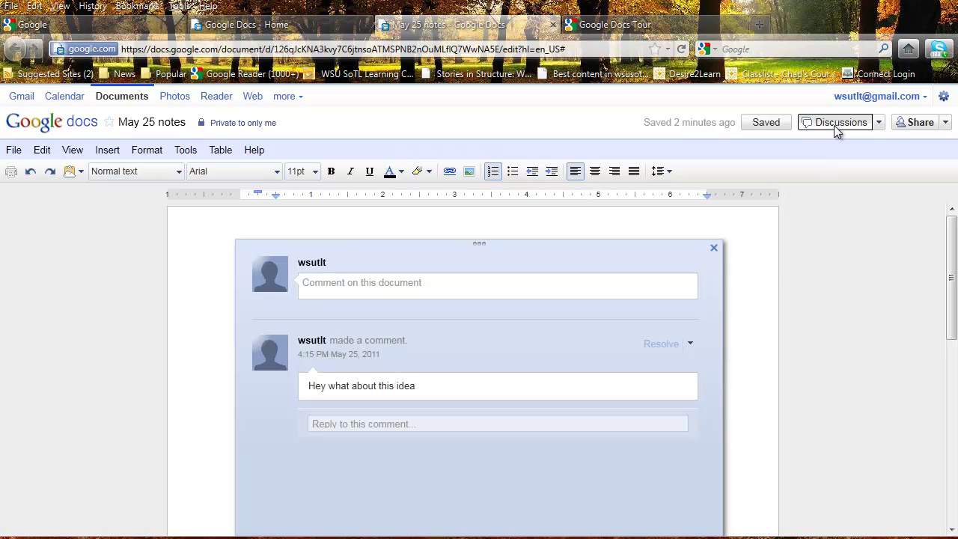
Step: Close and reopen the Discussions panel so the posted comment shows
click(861, 125)
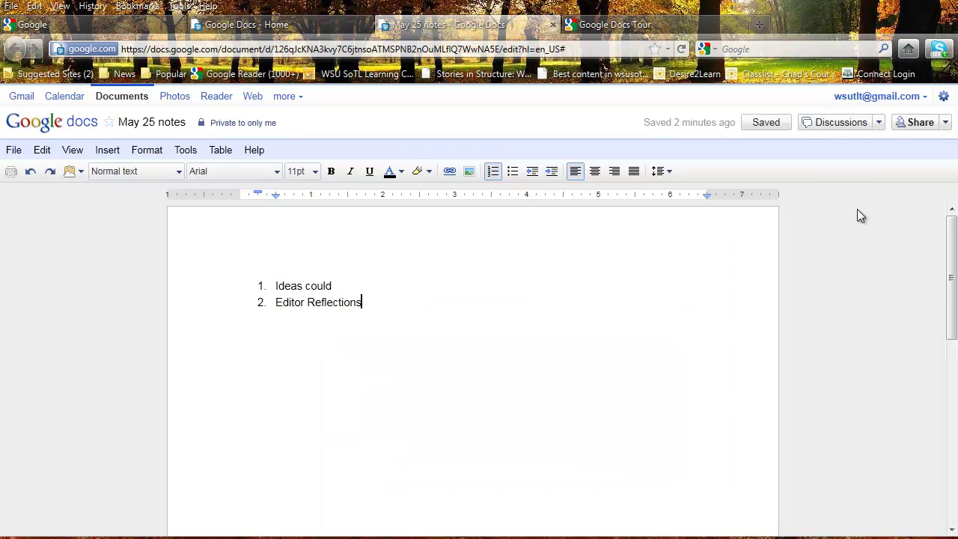
click(866, 124)
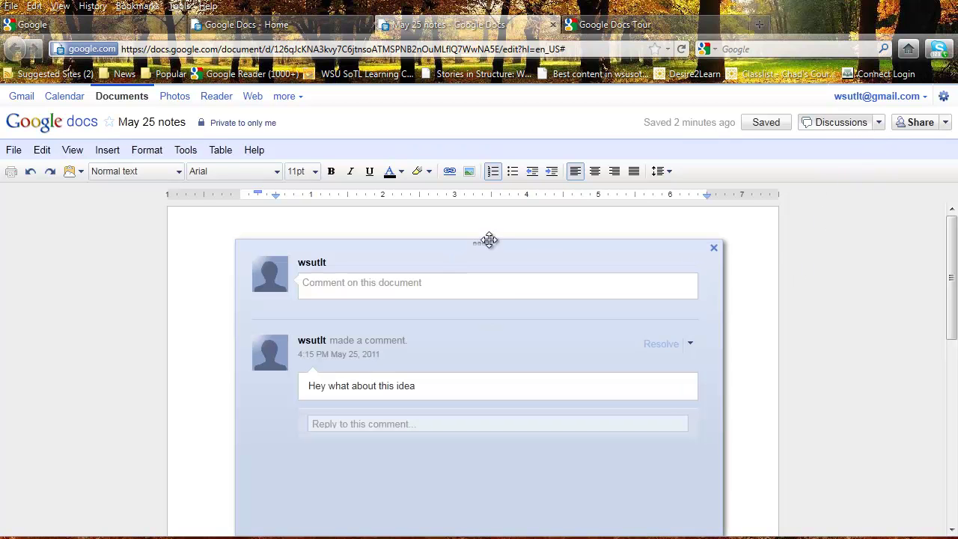
click(713, 247)
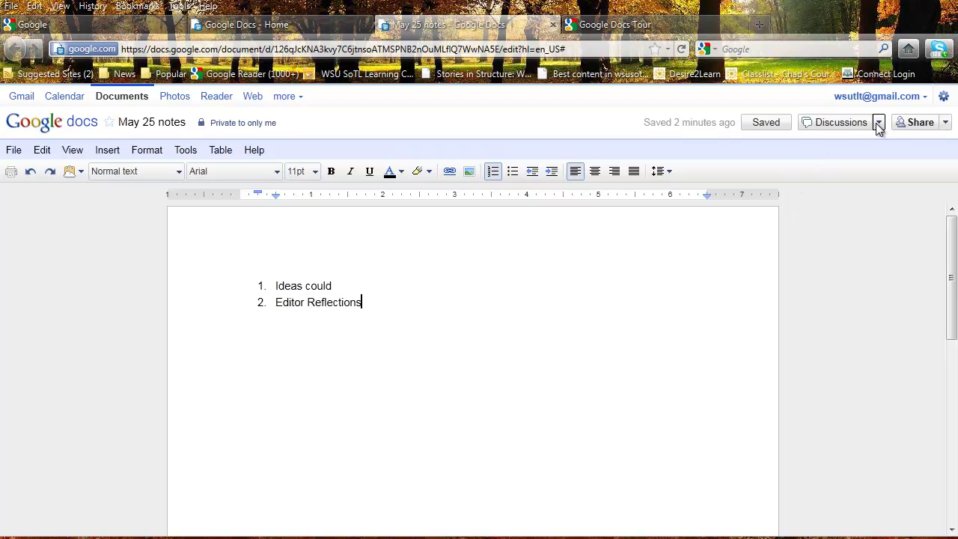
click(838, 124)
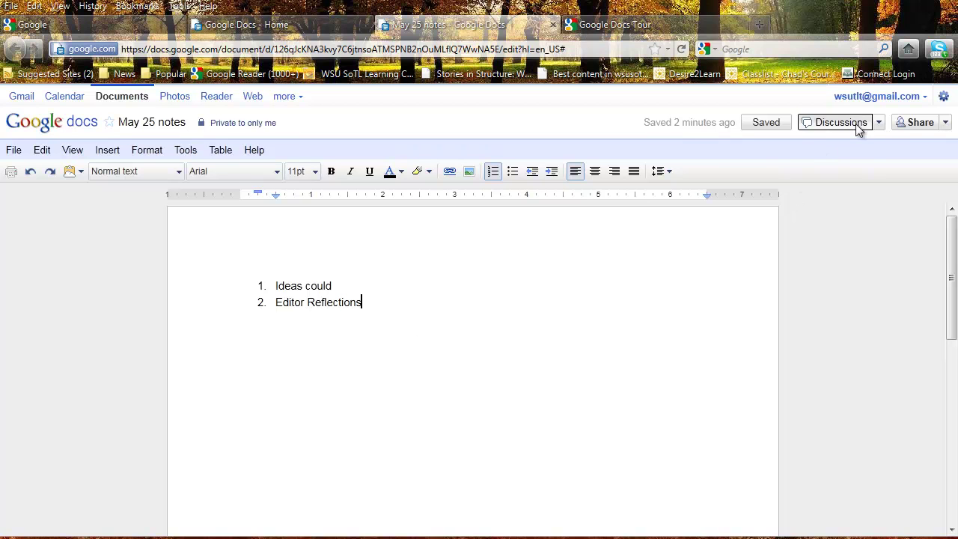
Step: Drag the Discussions panel to the right so the numbered list shows beside the comment
drag(472, 248, 716, 259)
mouse_move(706, 454)
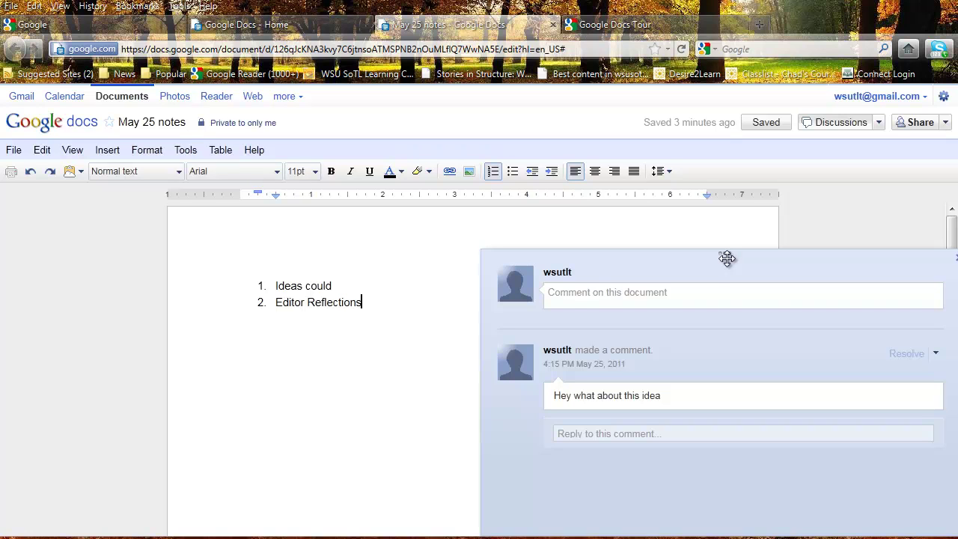
mouse_move(774, 377)
Step: Show the comment's 'Link to this comment' URL, select the whole address, and close the dialog
click(935, 356)
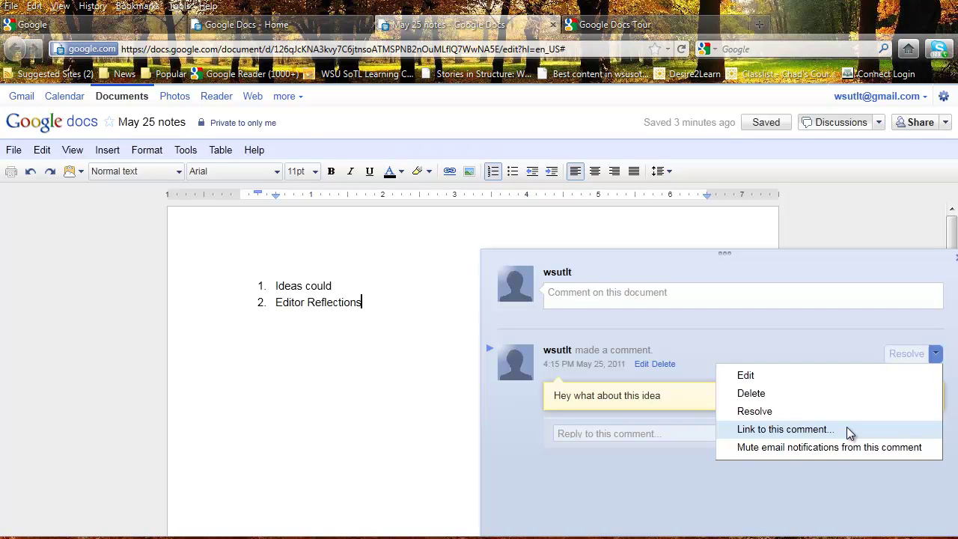
click(848, 429)
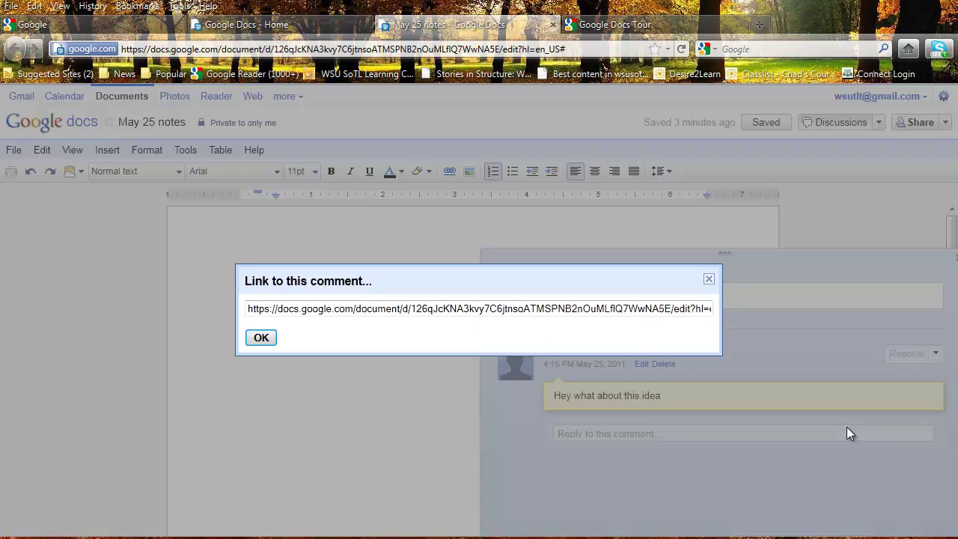
drag(248, 309, 753, 295)
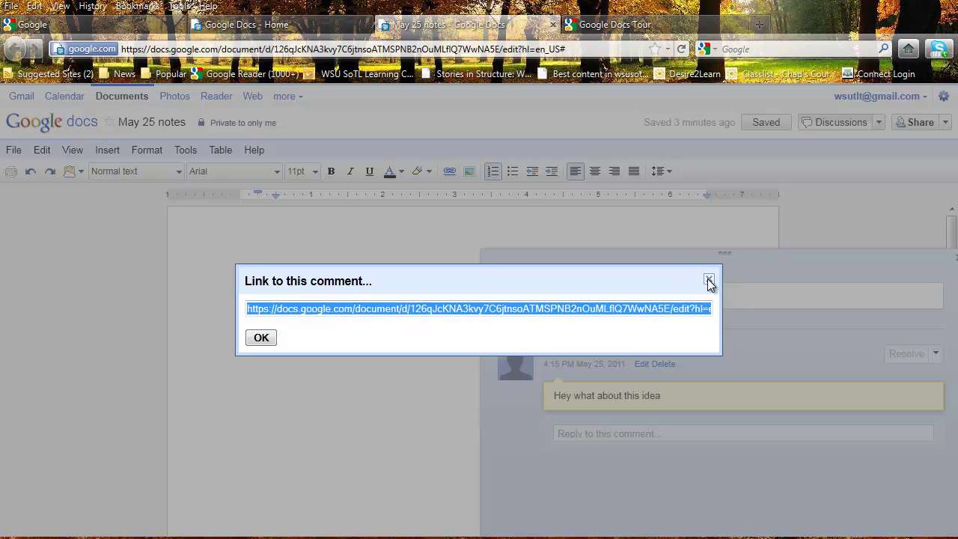
click(264, 338)
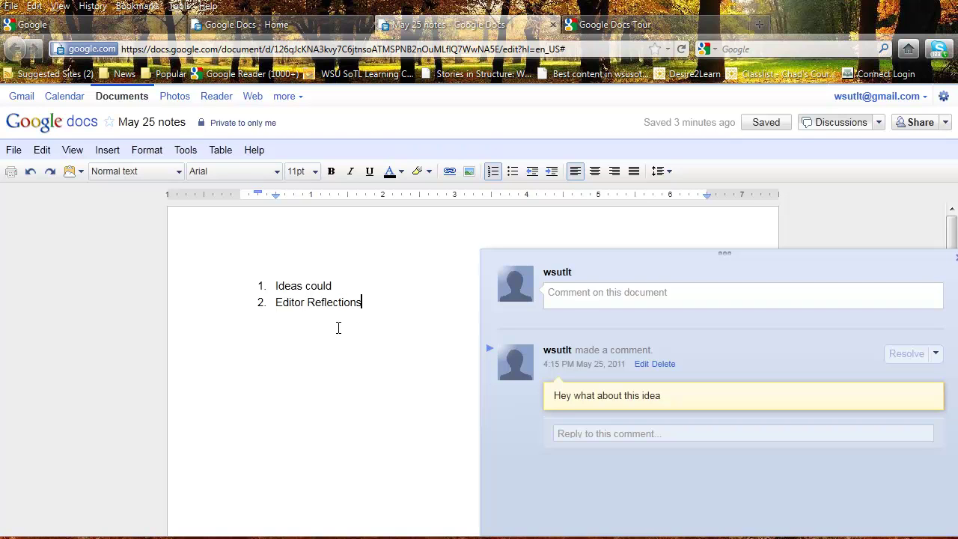
Step: Add a third list item reading 'Hey we have some new ideas here'
click(377, 307)
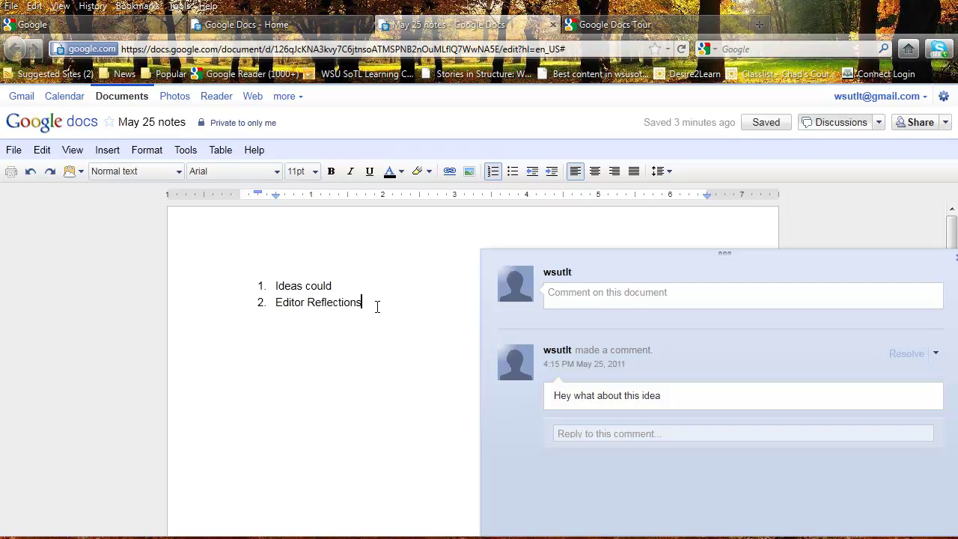
key(Return)
text(Hew)
key(BackSpace)
text(y we have n)
key(BackSpace)
text(some new ideas here)
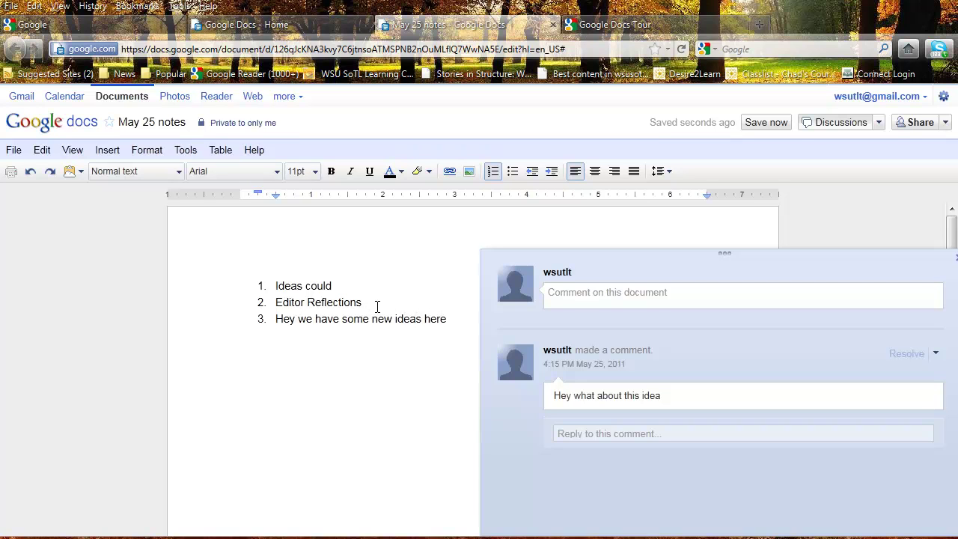
Step: Select the word 'here' at the end of item 3
drag(457, 324, 449, 322)
click(449, 321)
drag(445, 319, 427, 323)
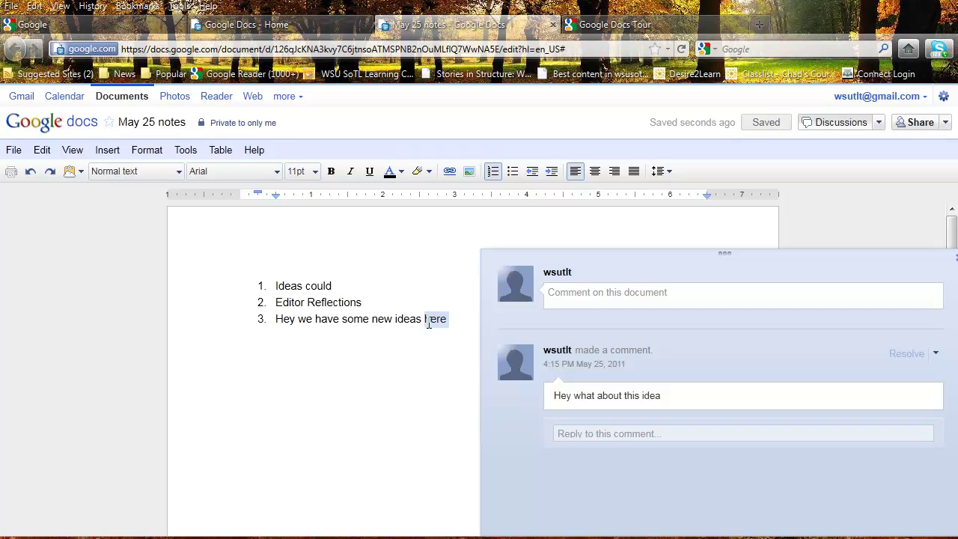
Step: Link 'here' to the pasted comment URL, then close the comment panel
right_click(428, 323)
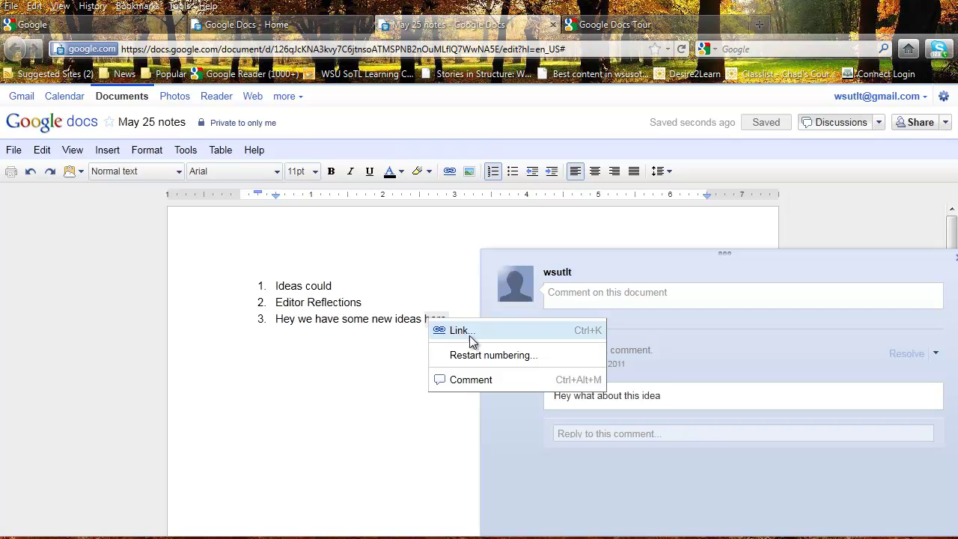
click(463, 330)
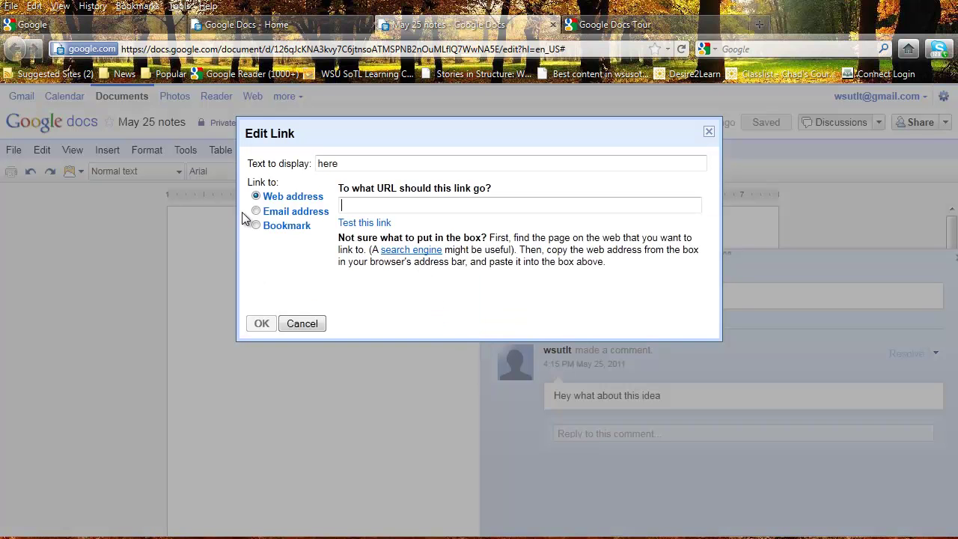
click(367, 205)
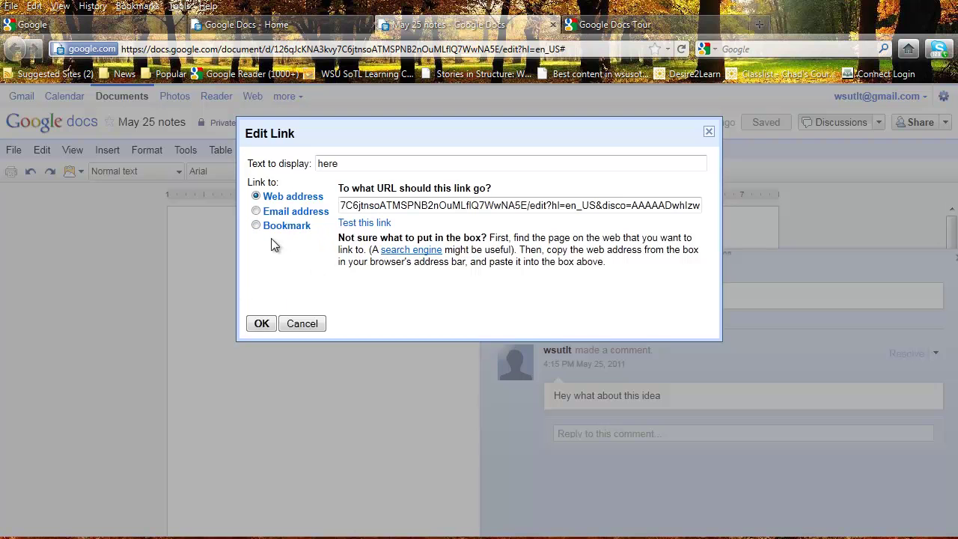
click(261, 325)
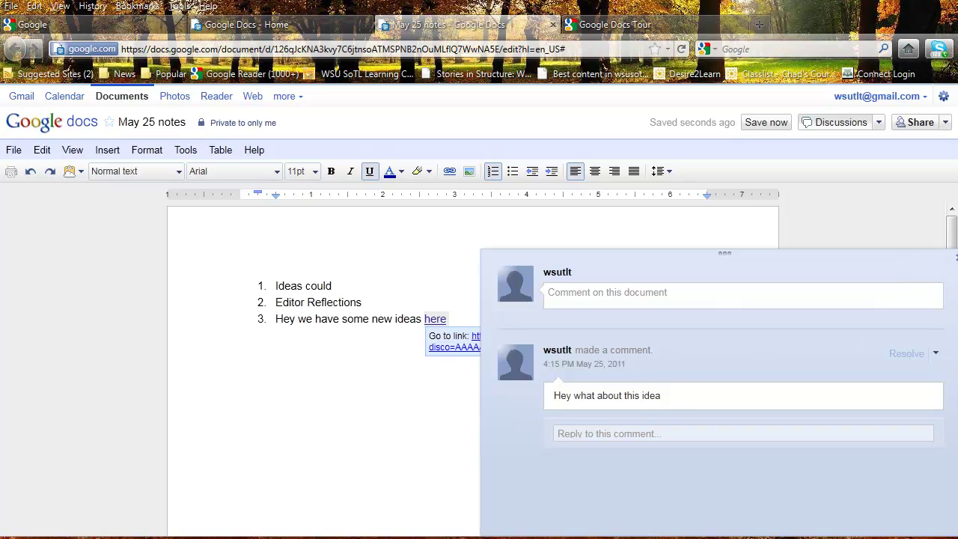
click(956, 260)
Step: Return focus to the document text so the full three-item list with linked 'here' shows
click(648, 299)
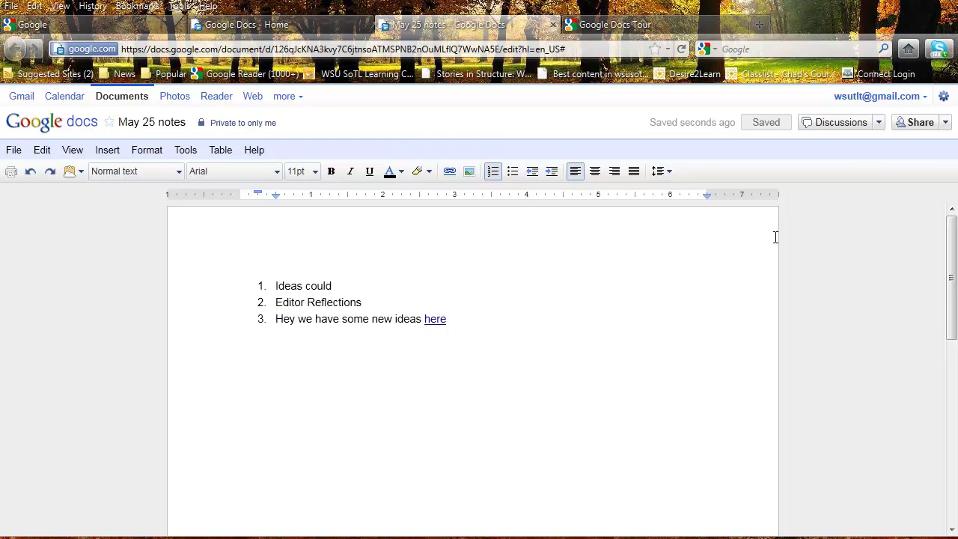
Step: Open the Sharing settings for 'May 25 notes' from the Share dropdown
click(945, 123)
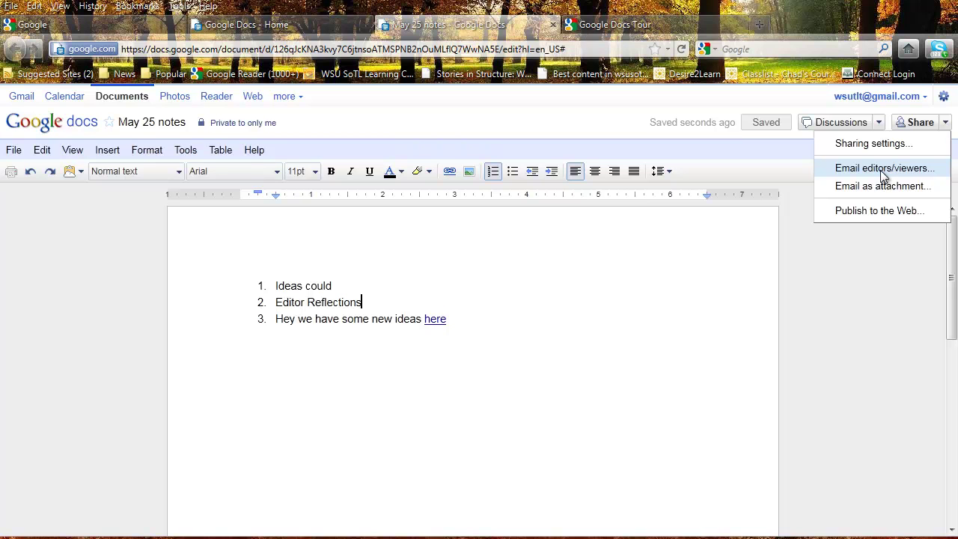
click(872, 142)
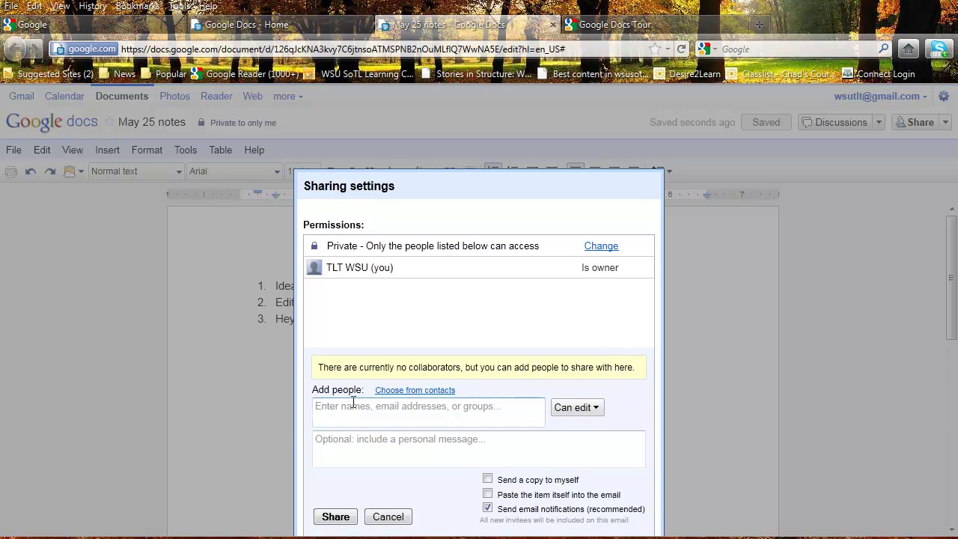
click(340, 406)
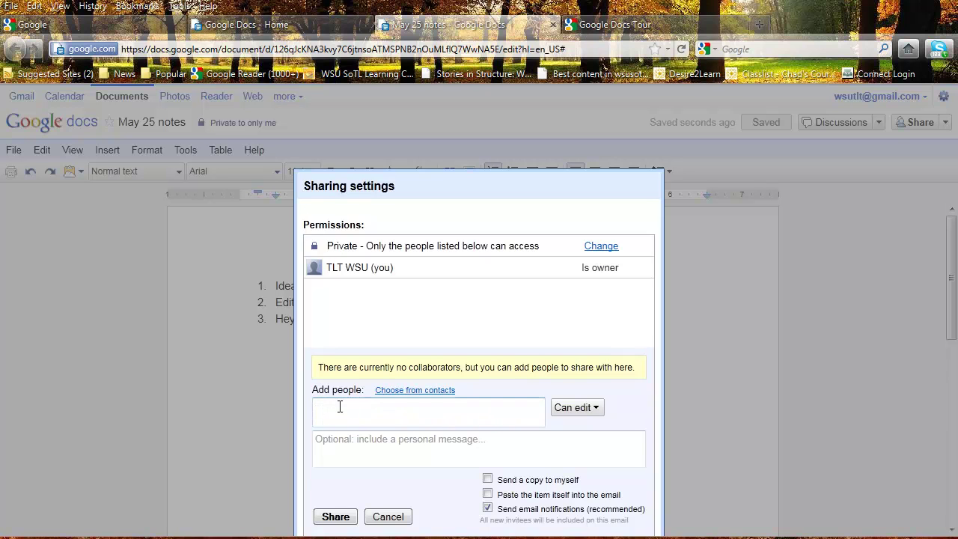
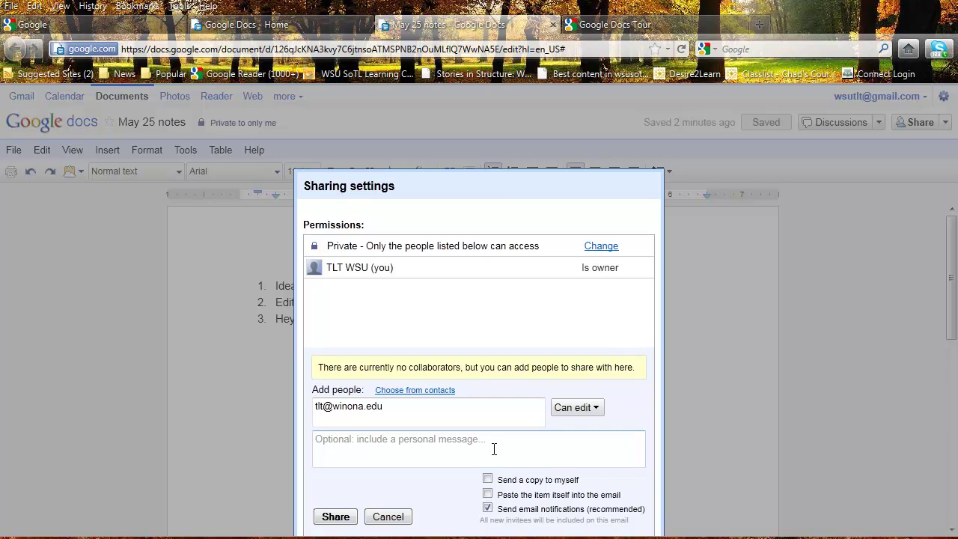
text(,)
click(598, 413)
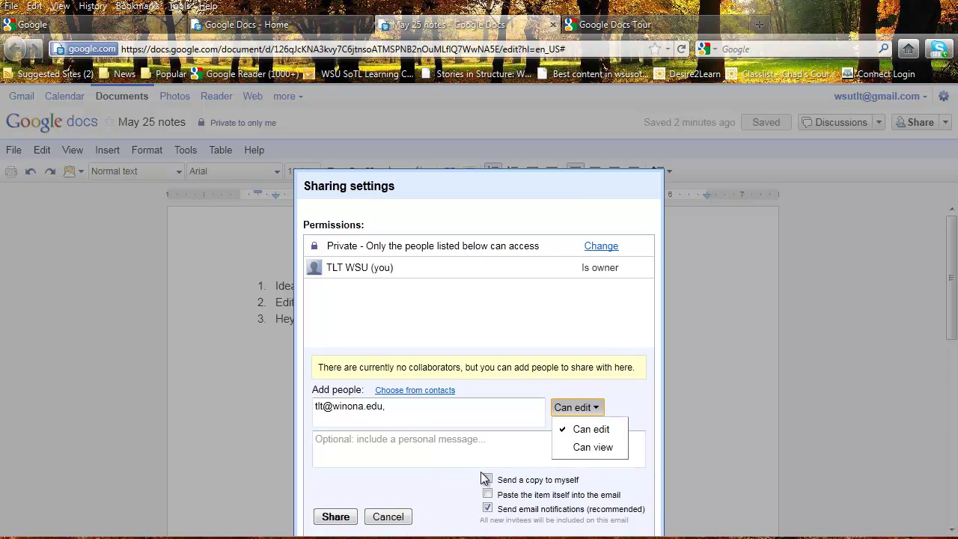
click(469, 493)
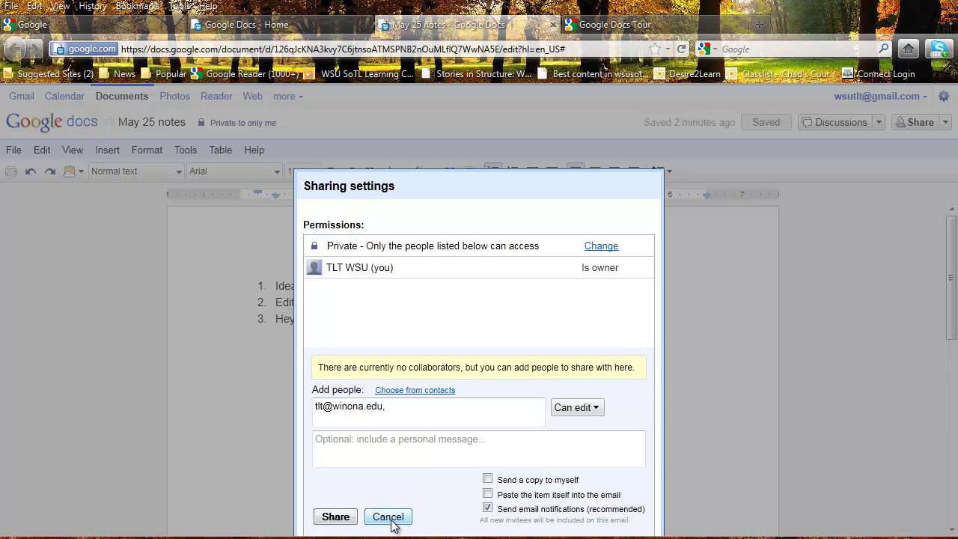
click(390, 517)
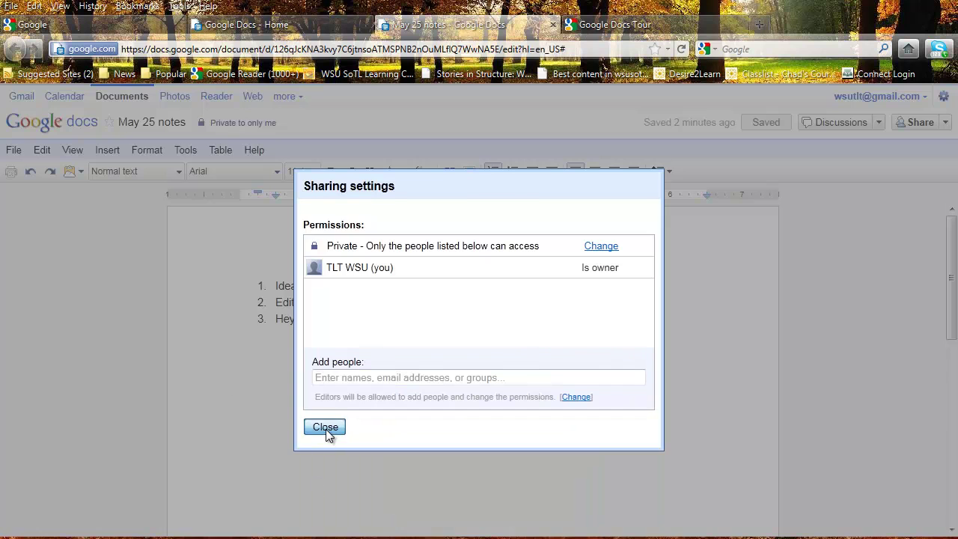
Step: Close the Sharing settings dialog, leaving 'May 25 notes' private to the owner
click(325, 427)
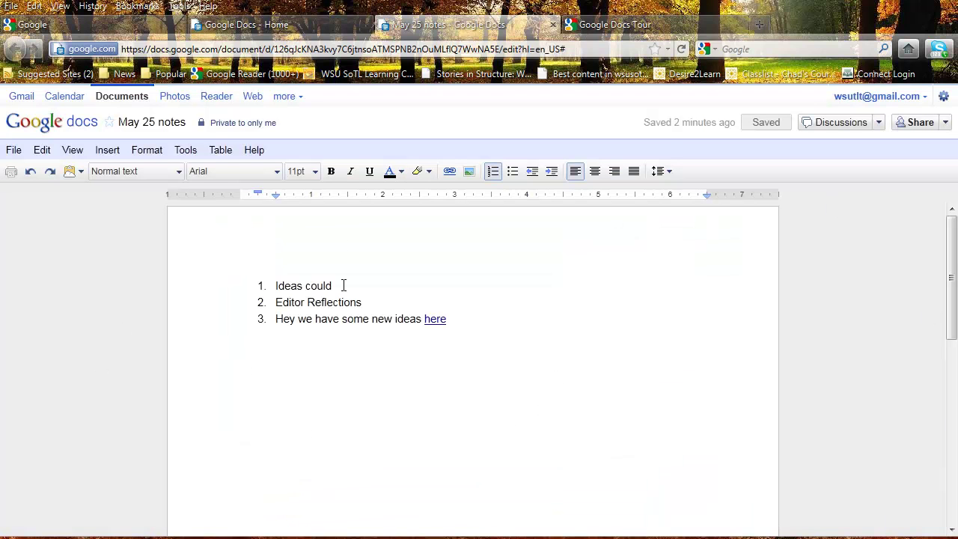